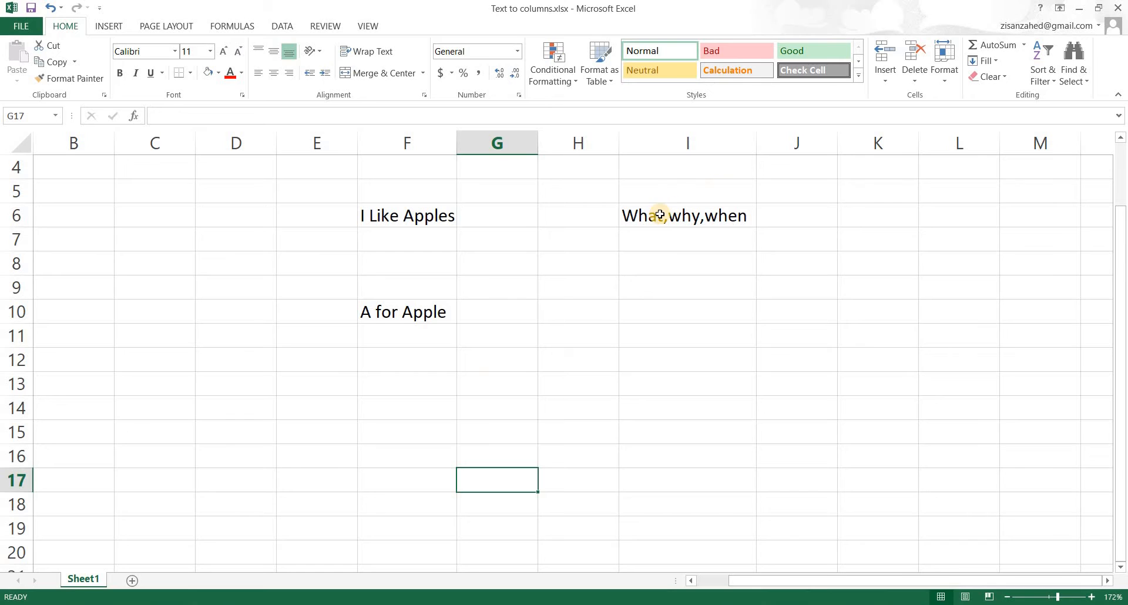
Step: Copy the text "What,why,when" from I6 to F14 and clear the original cell I6
left_click(656, 225)
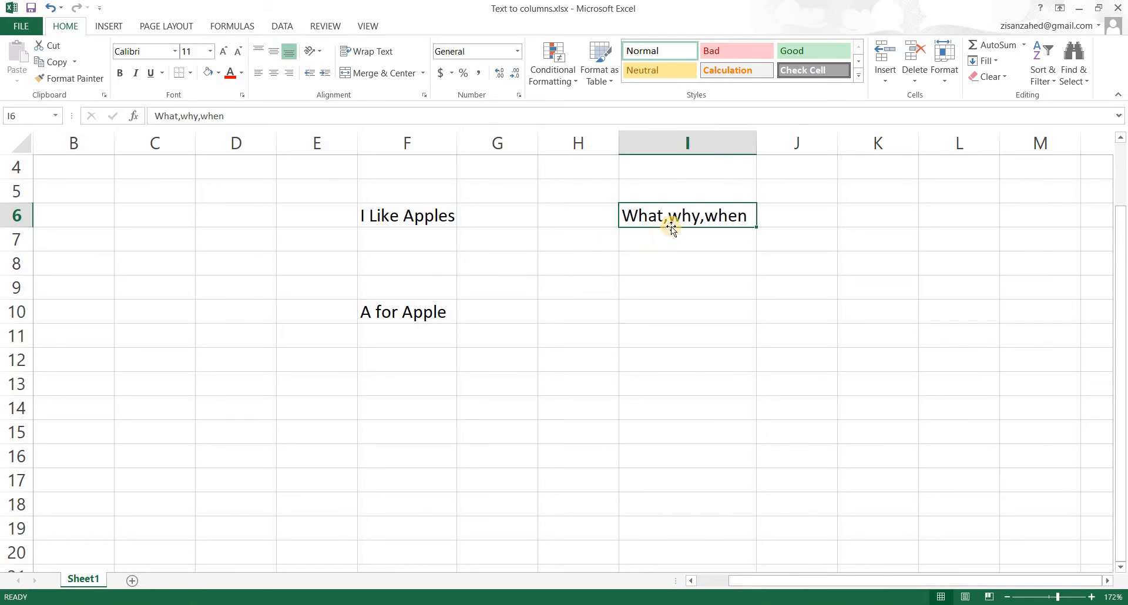
key("ctrl+c")
left_click(395, 414)
key("ctrl+v")
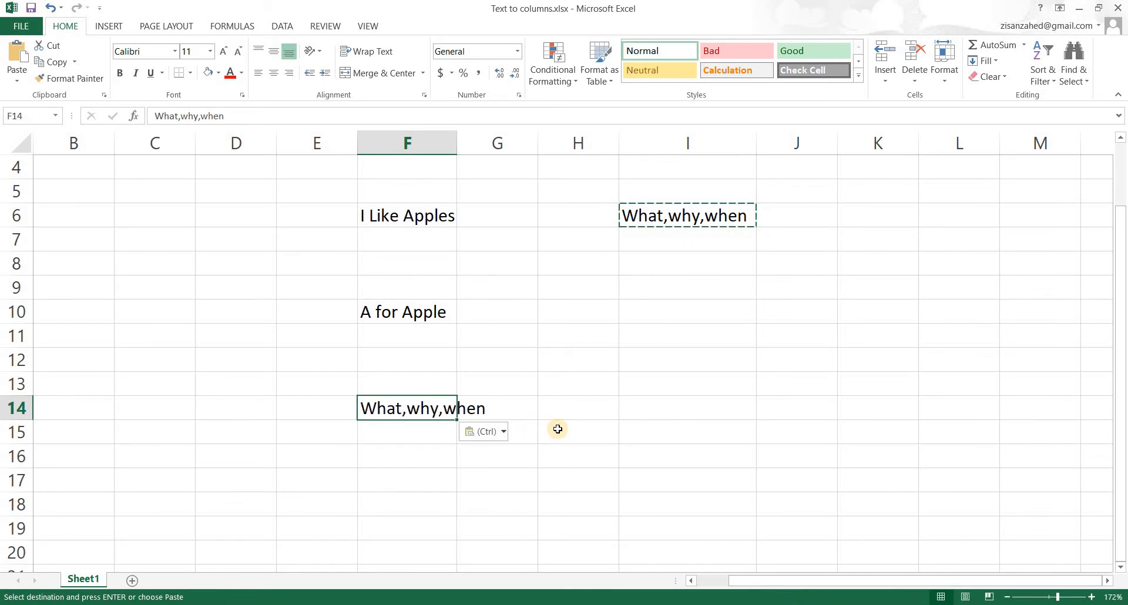
left_click(597, 423)
key("Escape")
left_click(655, 219)
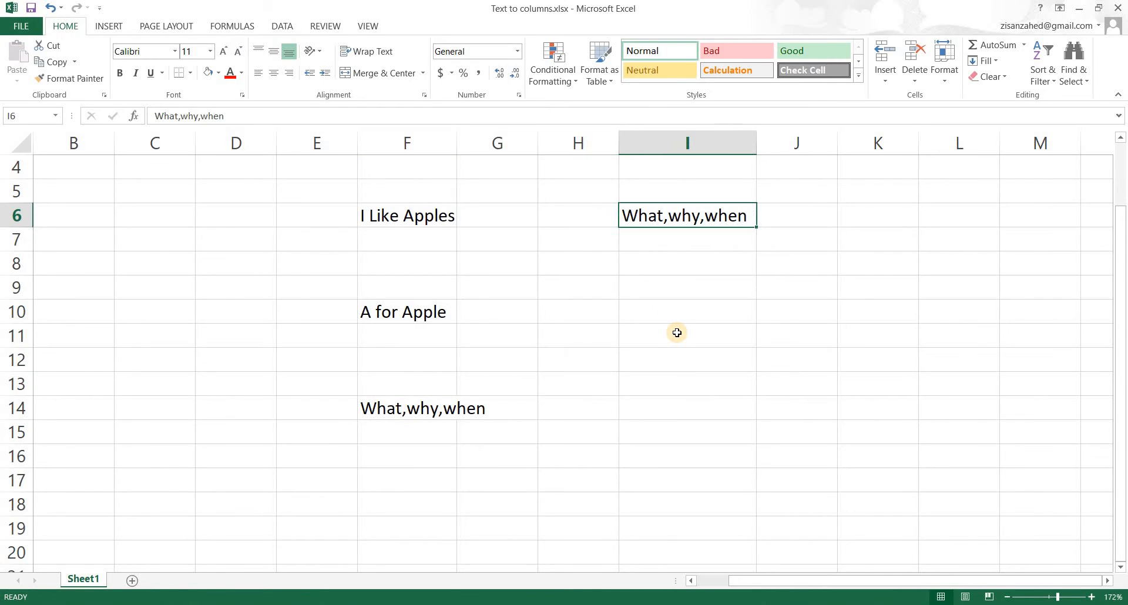
key("Delete")
left_click(677, 333)
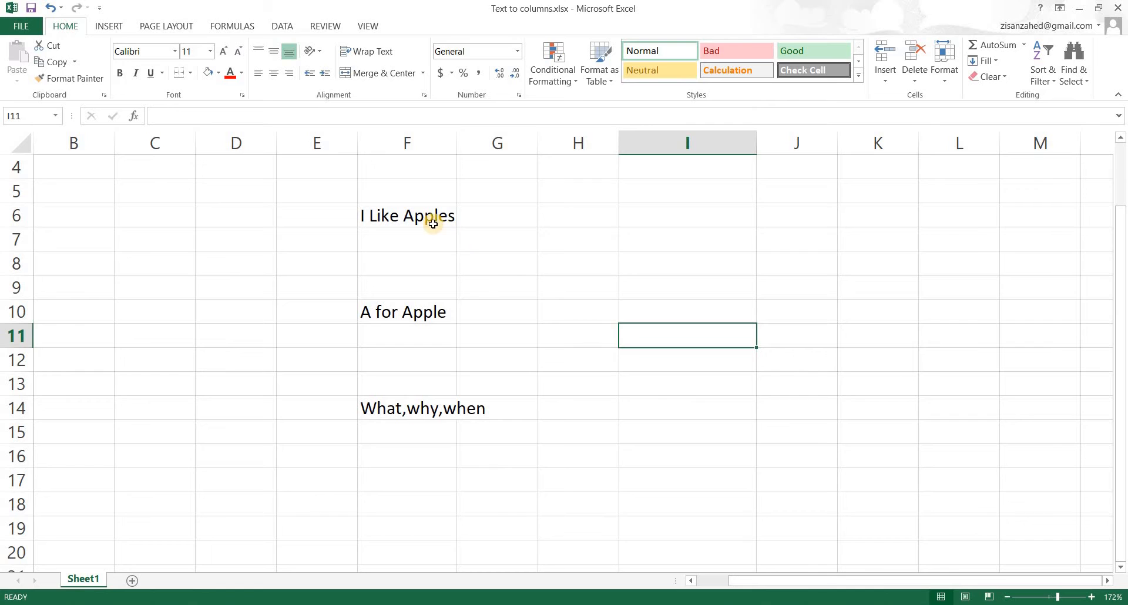
Step: Start Text to Columns on F6 as Fixed width, with column breaks after "I" and after "Like"
left_click(412, 217)
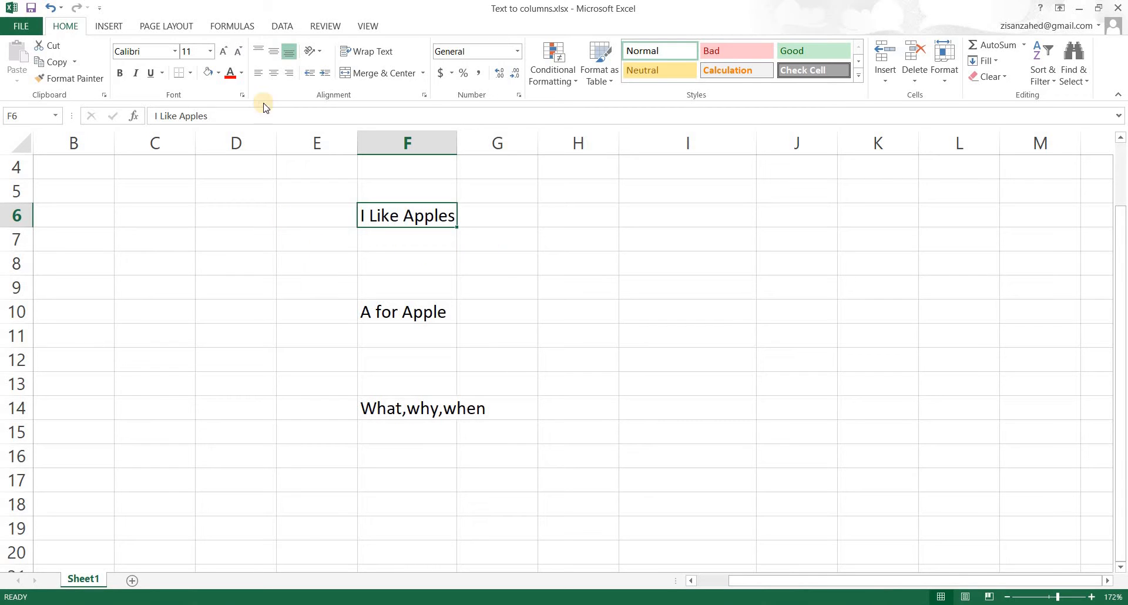
left_click(282, 33)
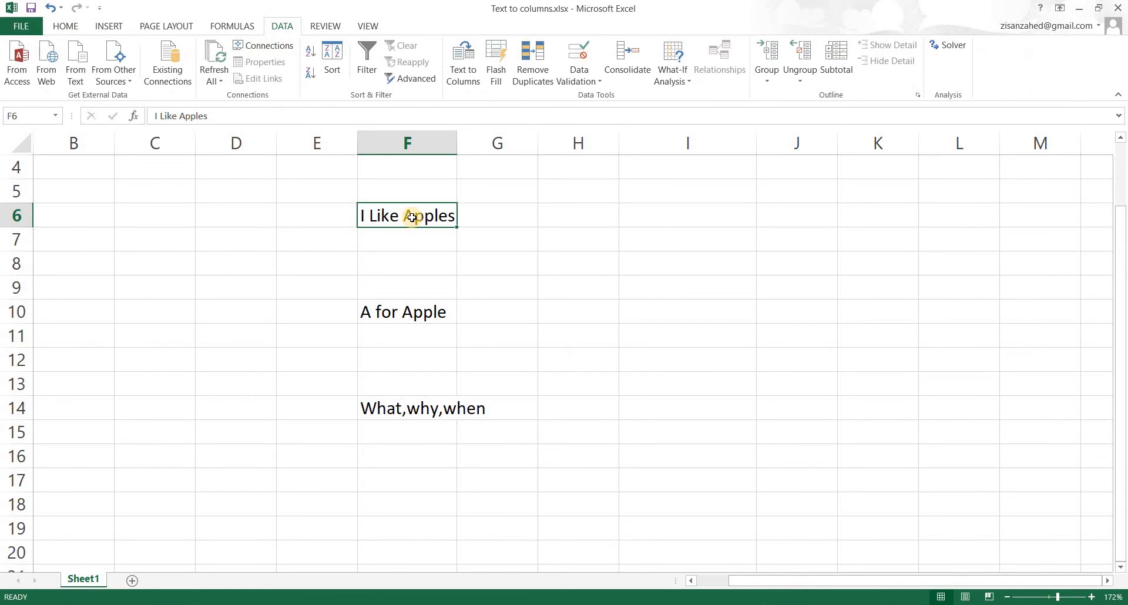
left_click(461, 87)
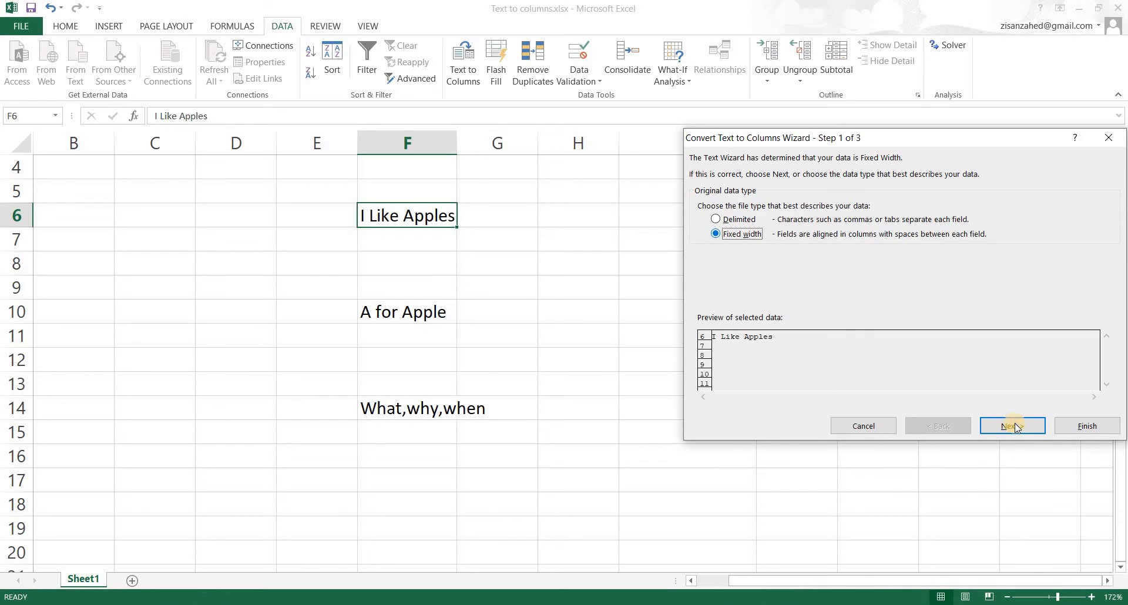
left_click(997, 428)
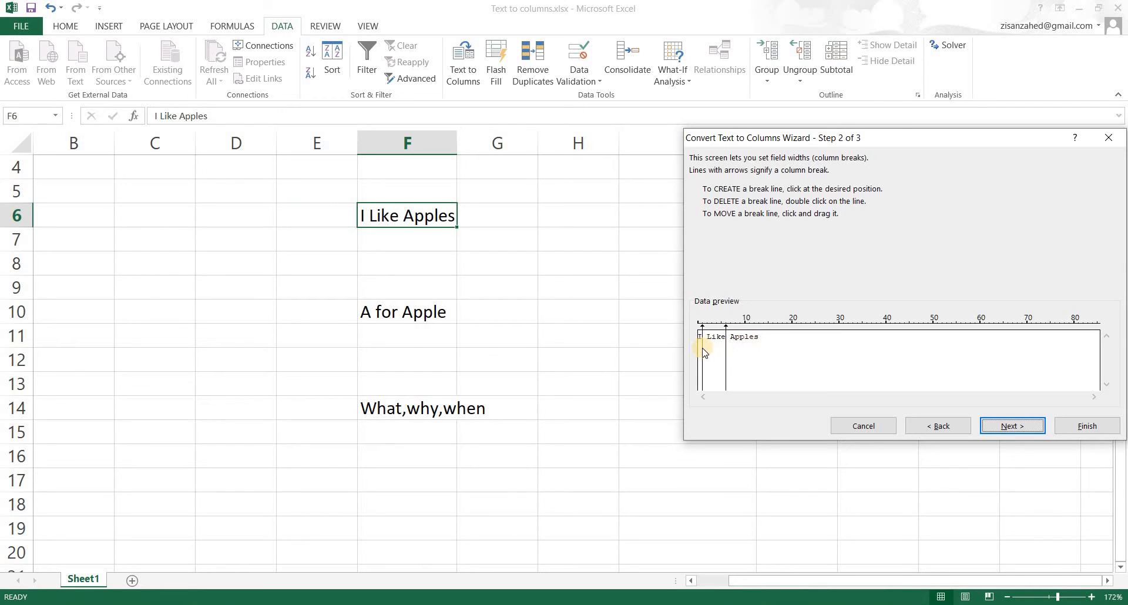
left_click_drag(702, 348, 707, 349)
left_click(1000, 428)
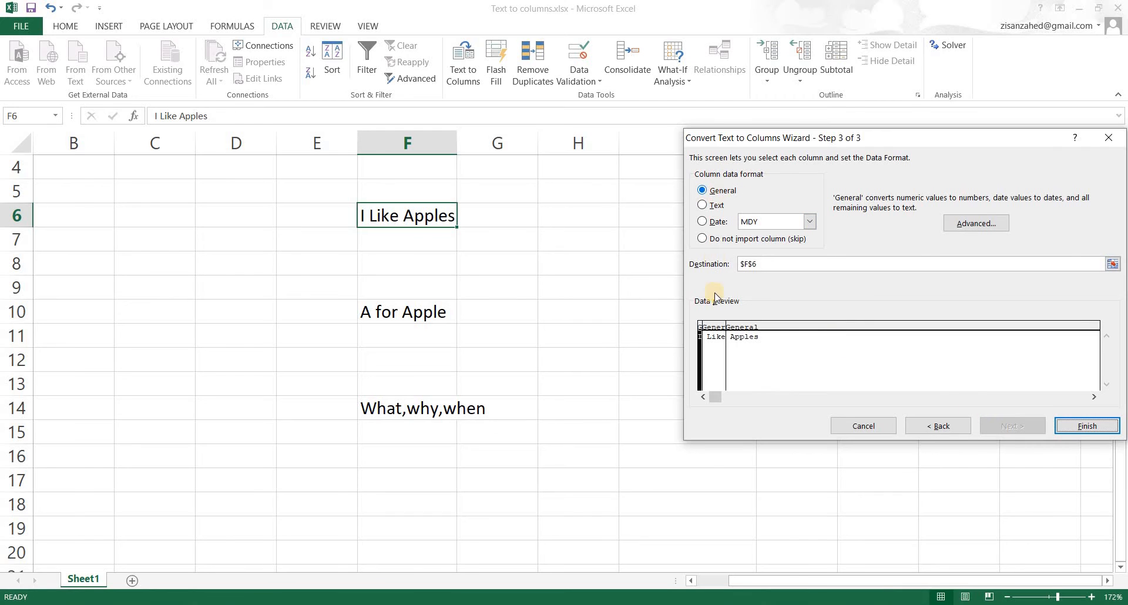
Step: Set the data format of all three columns to Text and complete the split of F6
left_click(702, 205)
left_click(719, 339)
left_click(716, 209)
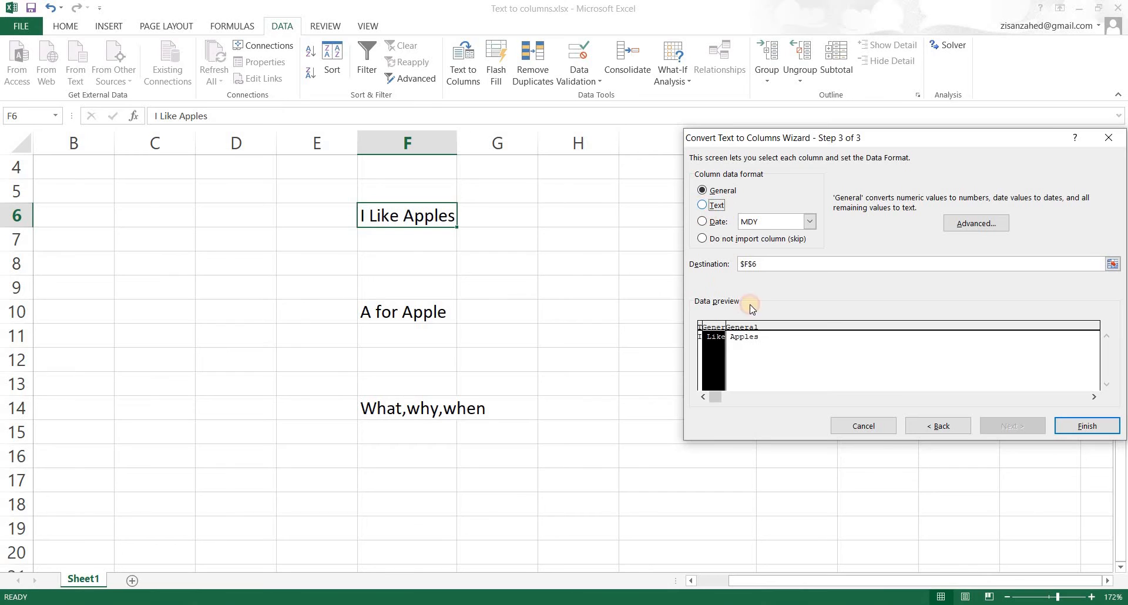
left_click(745, 340)
left_click(716, 209)
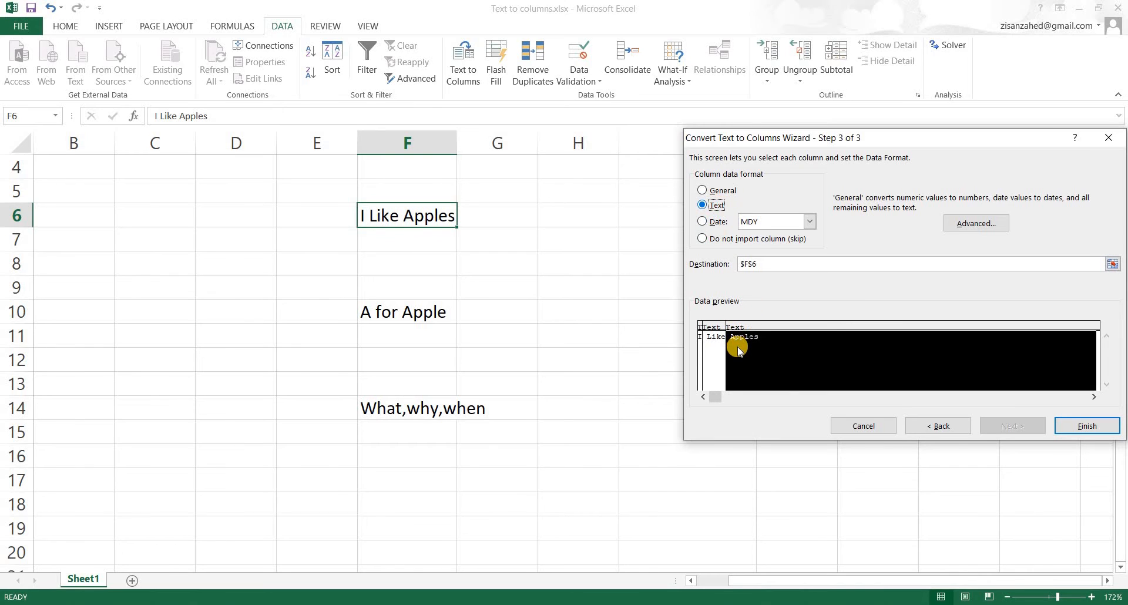
left_click(1080, 431)
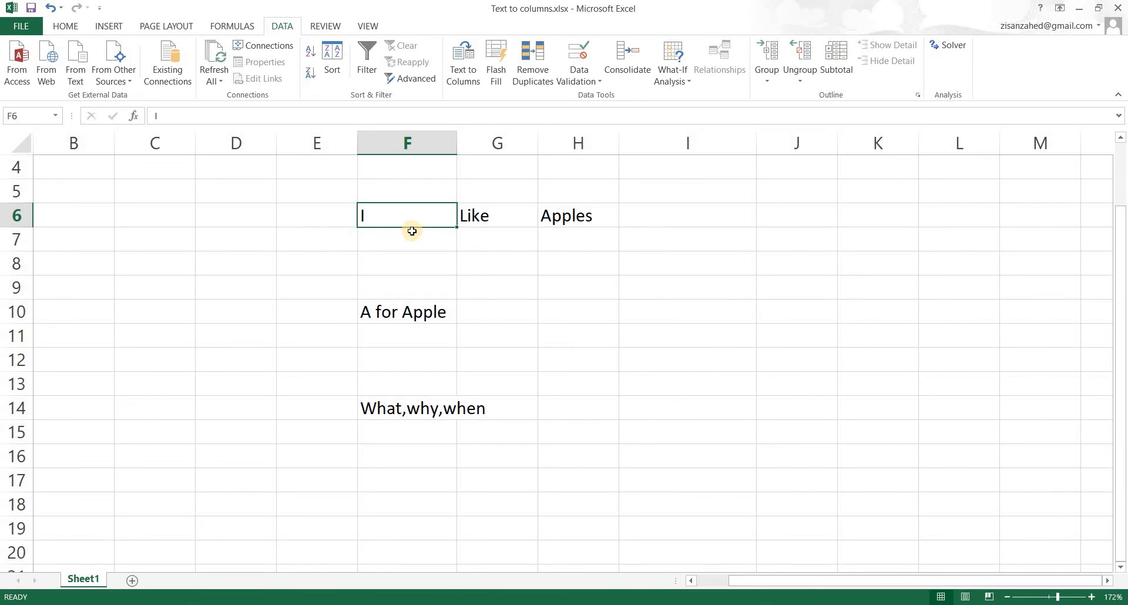
left_click(471, 263)
left_click(410, 220)
left_click(500, 221)
left_click(577, 225)
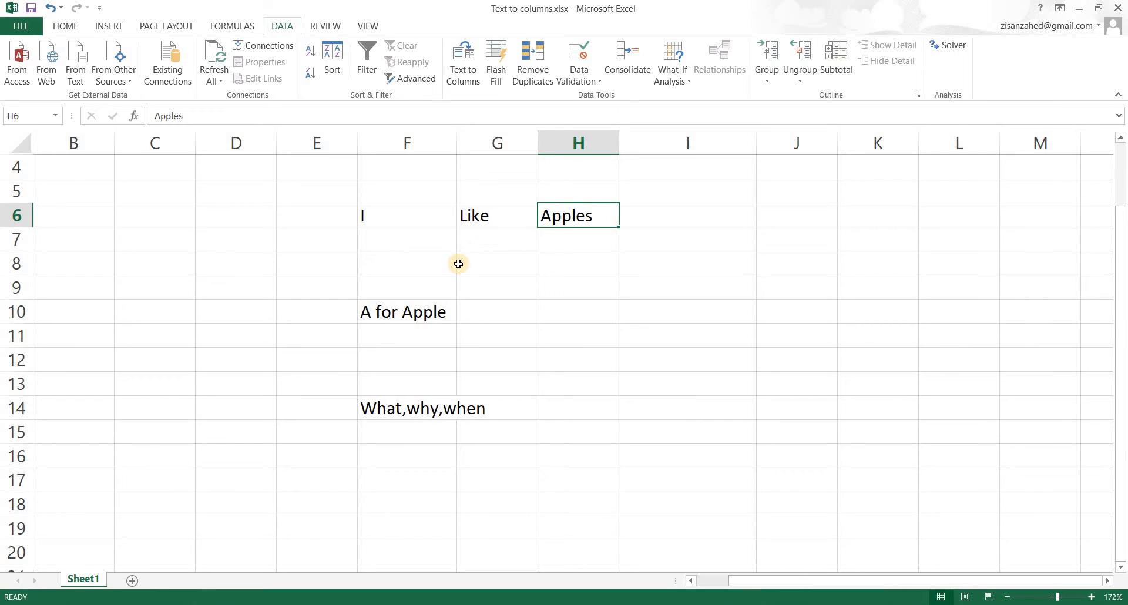
Step: Start Text to Columns on F10 as Fixed width, with a single column break between "A for" and "Apple"
left_click(417, 321)
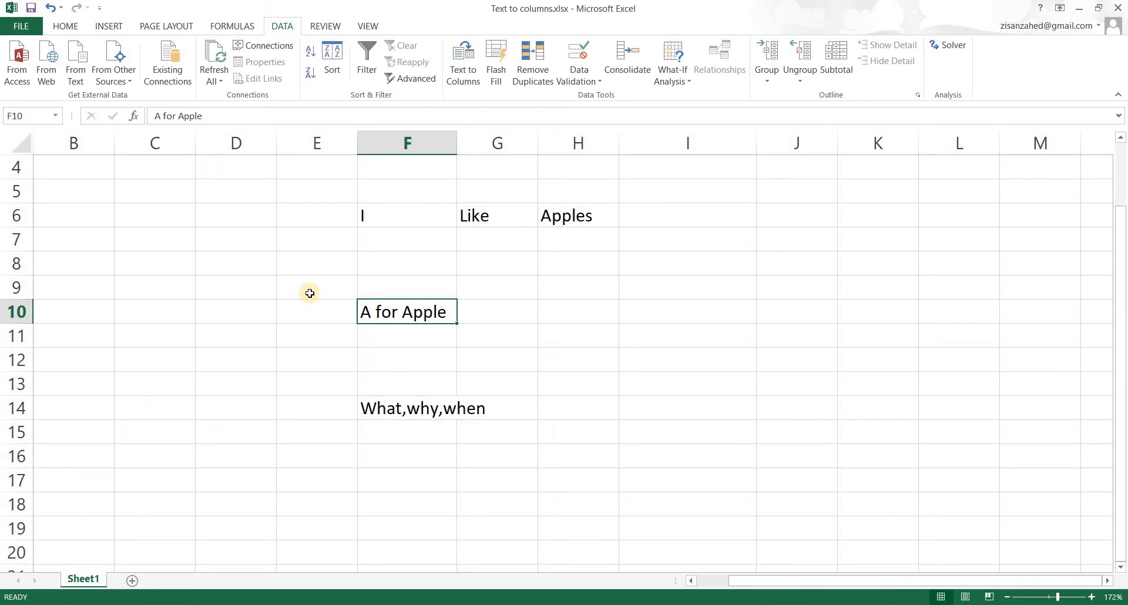
left_click(464, 68)
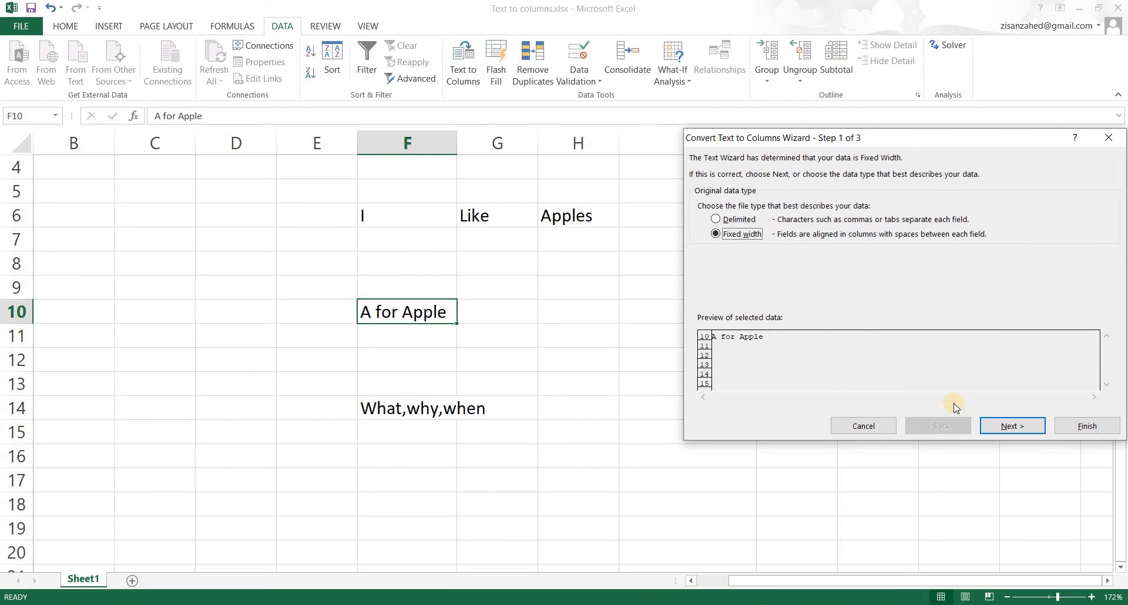
left_click(1011, 426)
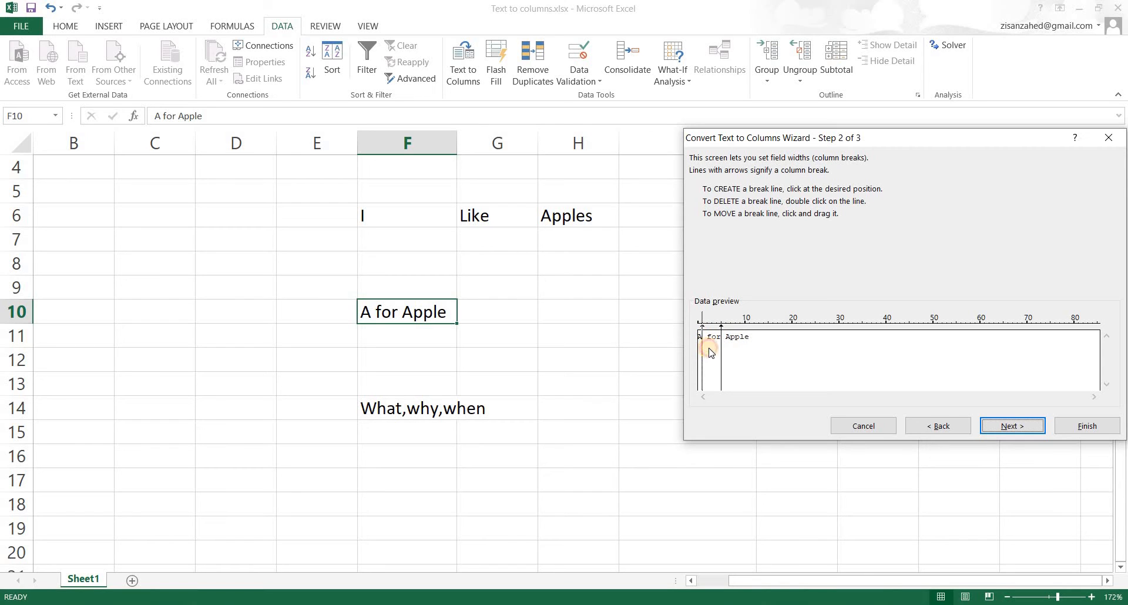
left_click(721, 350)
left_click_drag(722, 352, 721, 352)
left_click(1016, 438)
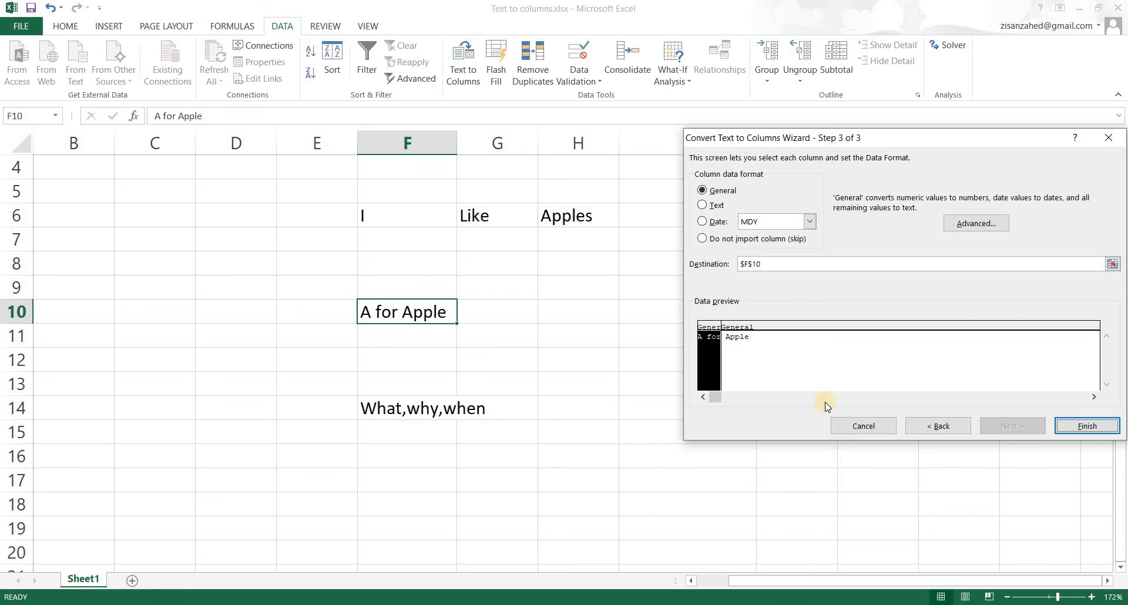
Step: Set both resulting columns to Text format and complete the split of F10
left_click(702, 205)
left_click(742, 331)
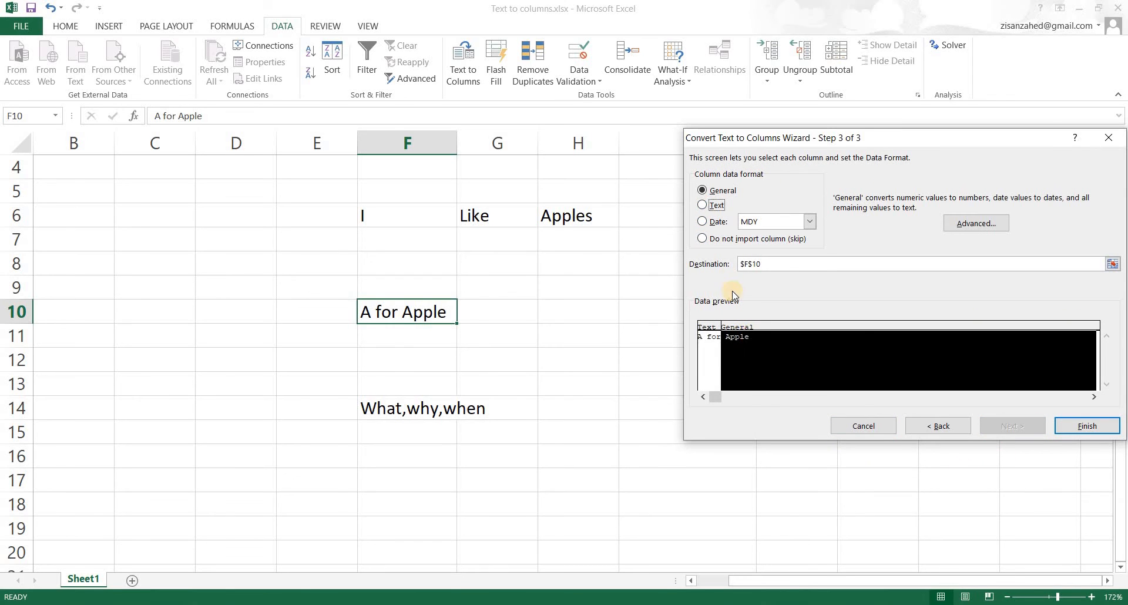
left_click(704, 206)
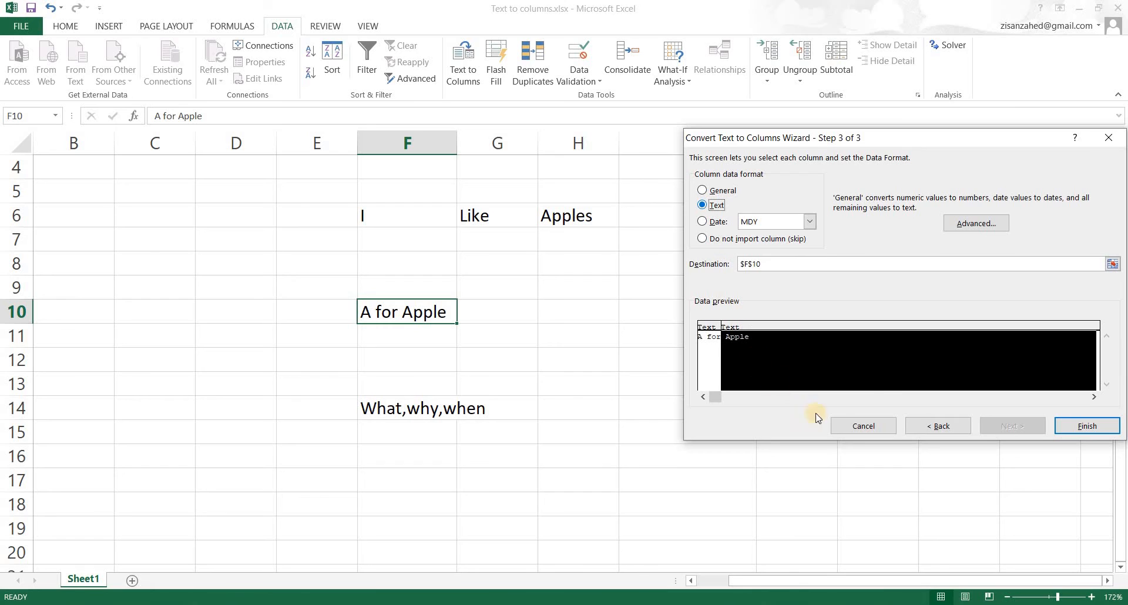
left_click(1084, 426)
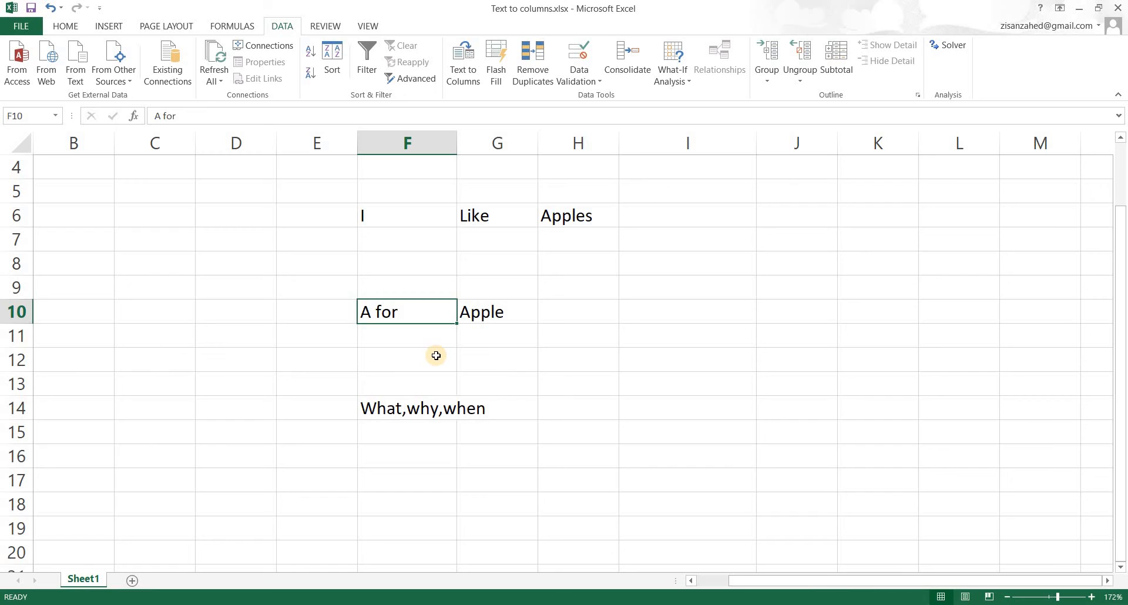
Step: Widen column F so the text in F14 fits inside its cell
left_click(422, 356)
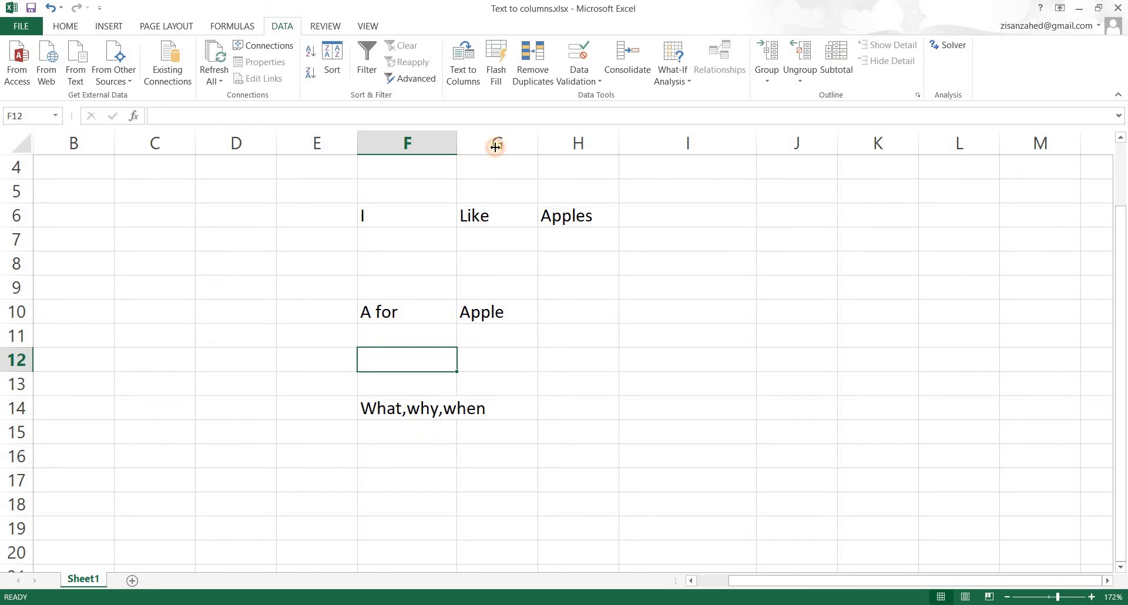
left_click_drag(495, 147, 511, 259)
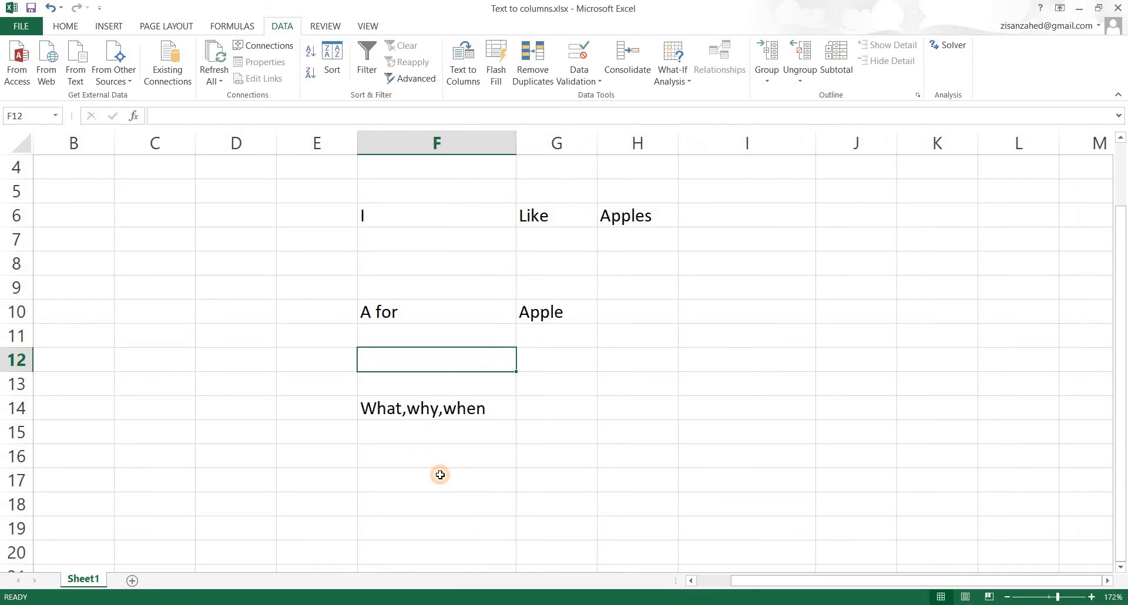
Step: Start Text to Columns on F14 with the Delimited data type
key("Down")
key("Down")
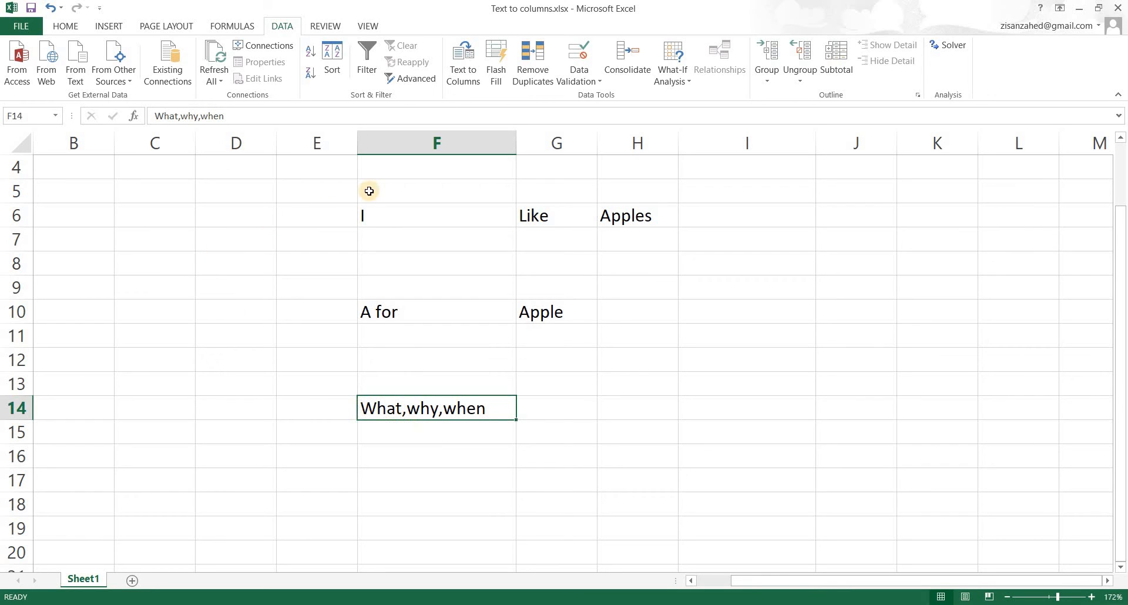
left_click(463, 62)
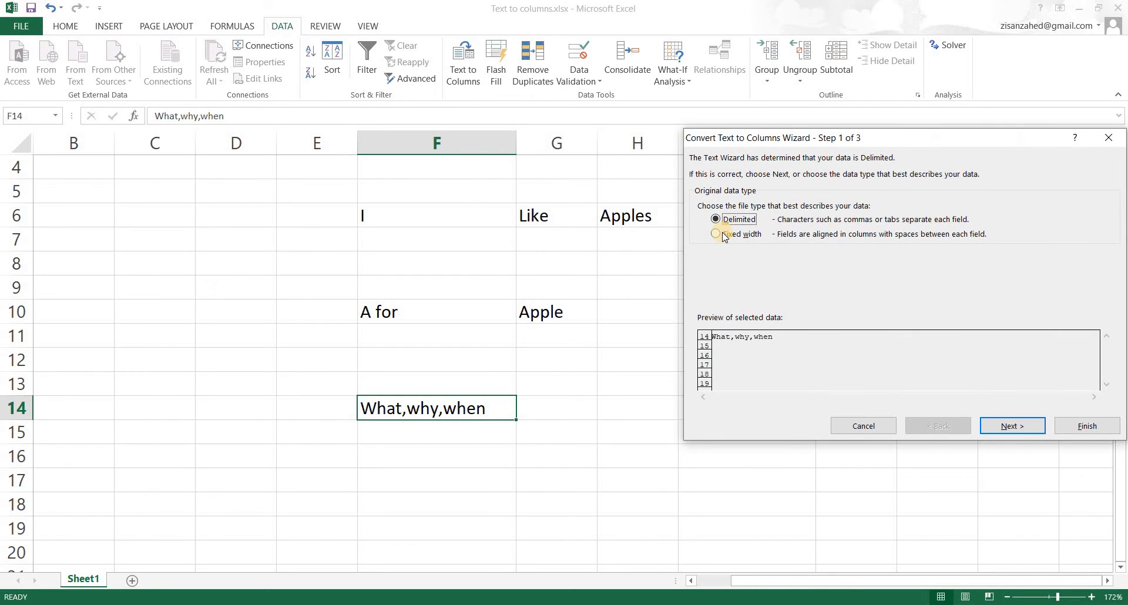
left_click(737, 233)
left_click(715, 221)
left_click(1022, 426)
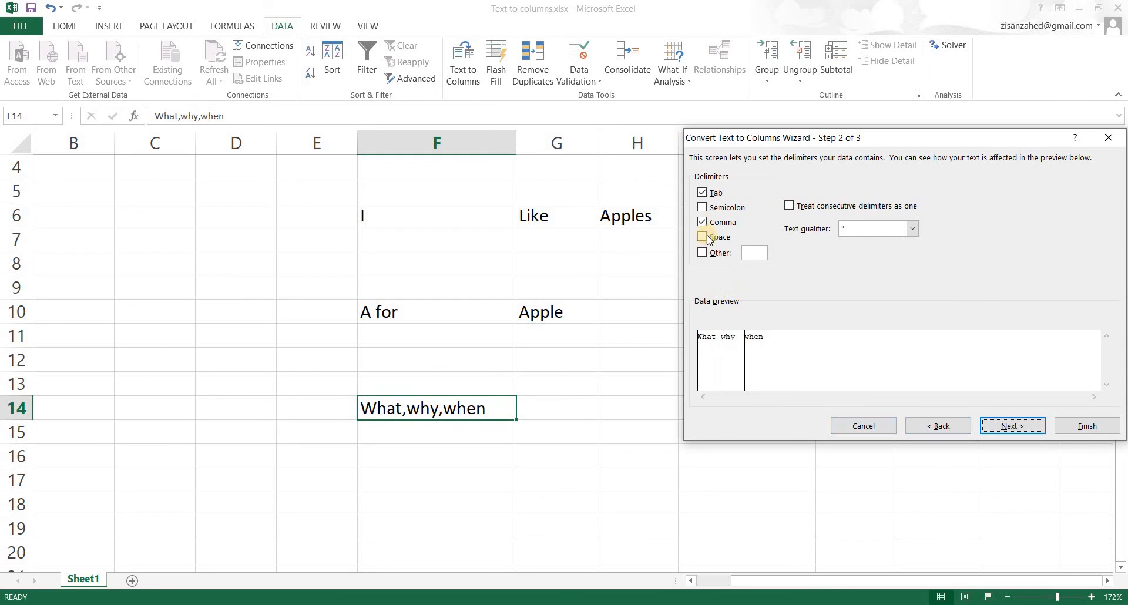
Step: Set Comma as the only delimiter for splitting F14, with Tab and Semicolon disabled
left_click(703, 195)
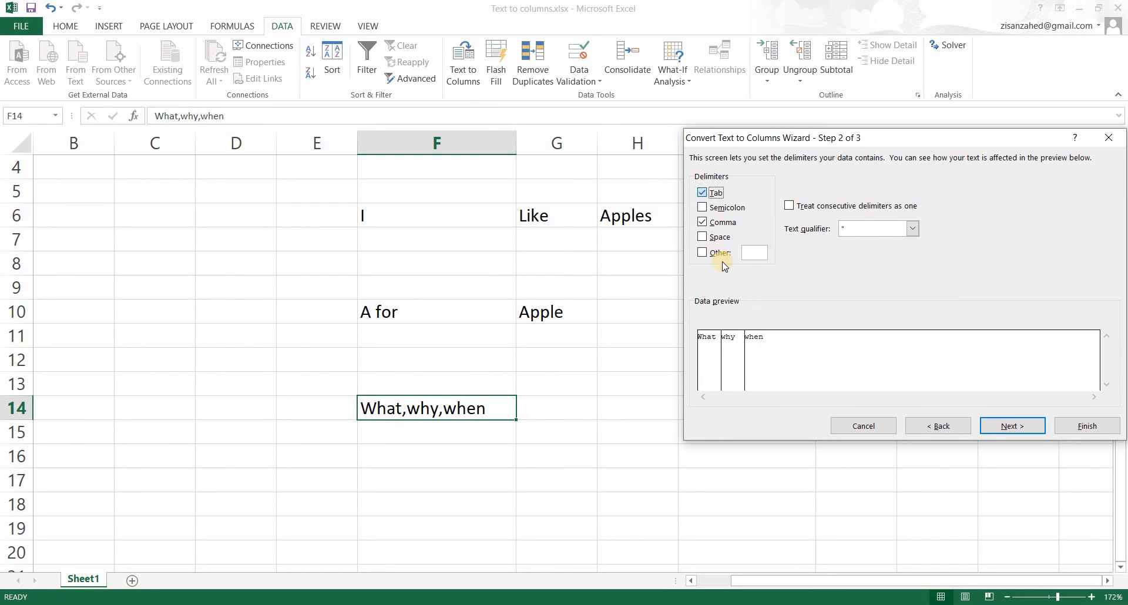
left_click(702, 207)
left_click(702, 223)
left_click(702, 207)
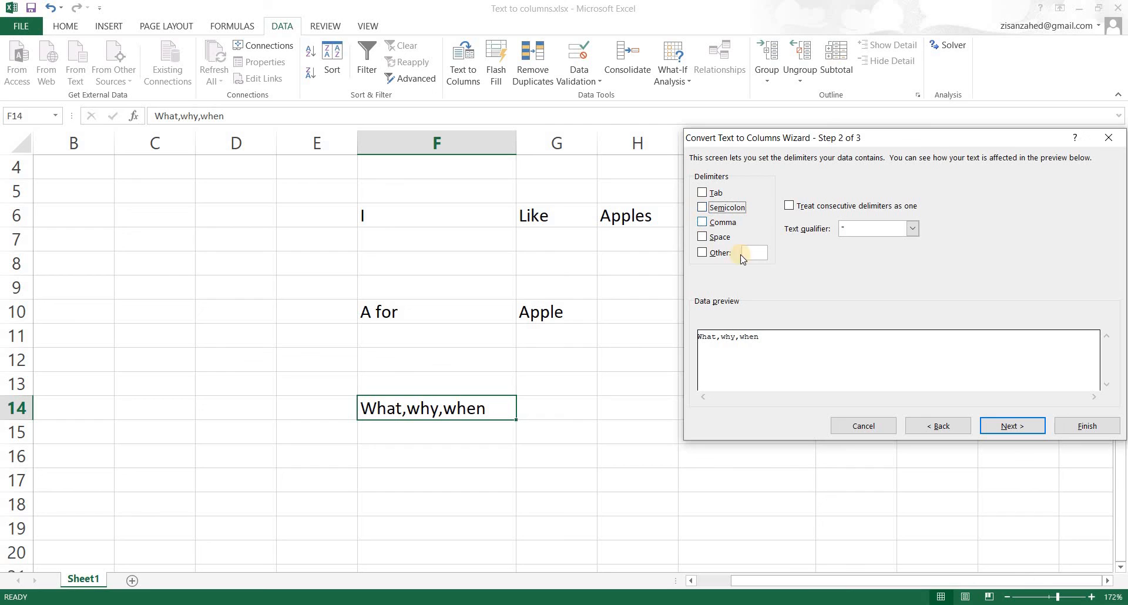
left_click(703, 223)
left_click(995, 427)
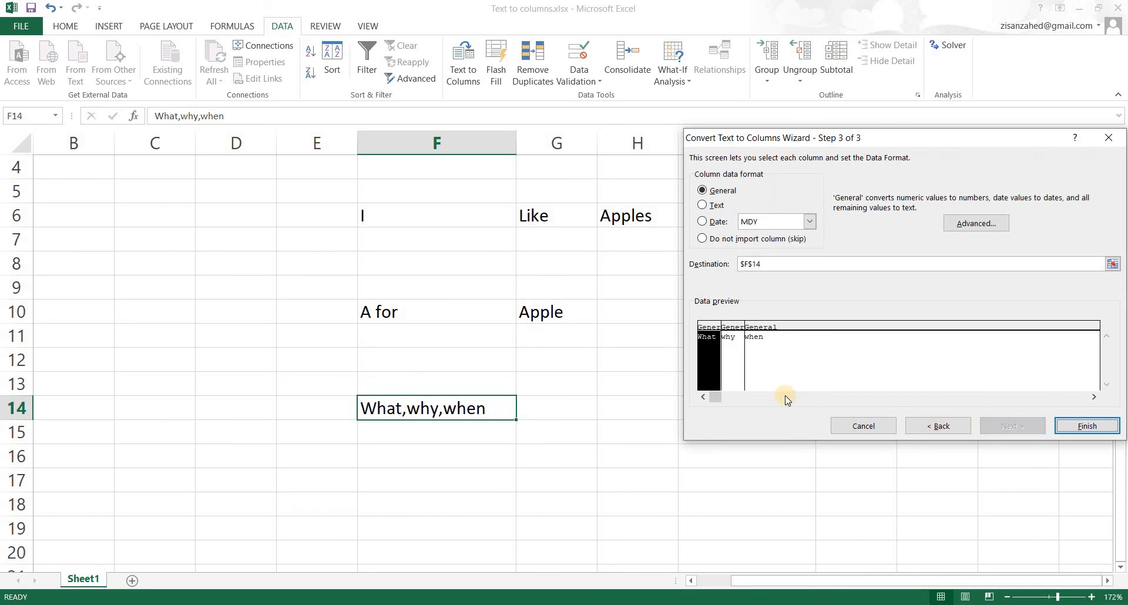
Step: Set the "What", "why" and "when" columns to Text format and complete the split of F14
left_click(717, 204)
left_click(732, 338)
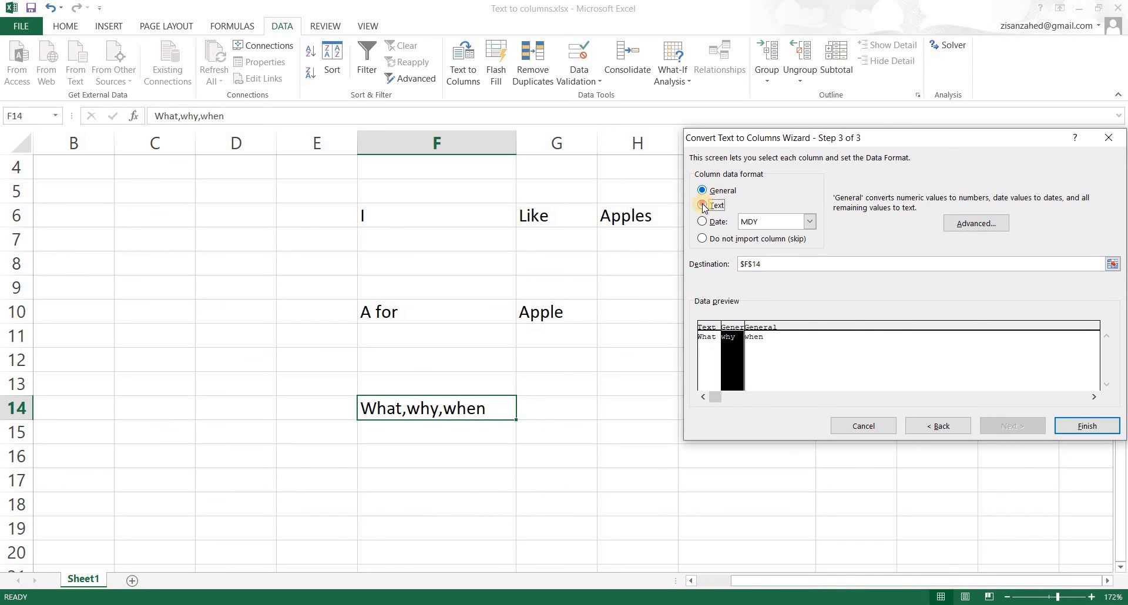
left_click(703, 205)
left_click(754, 333)
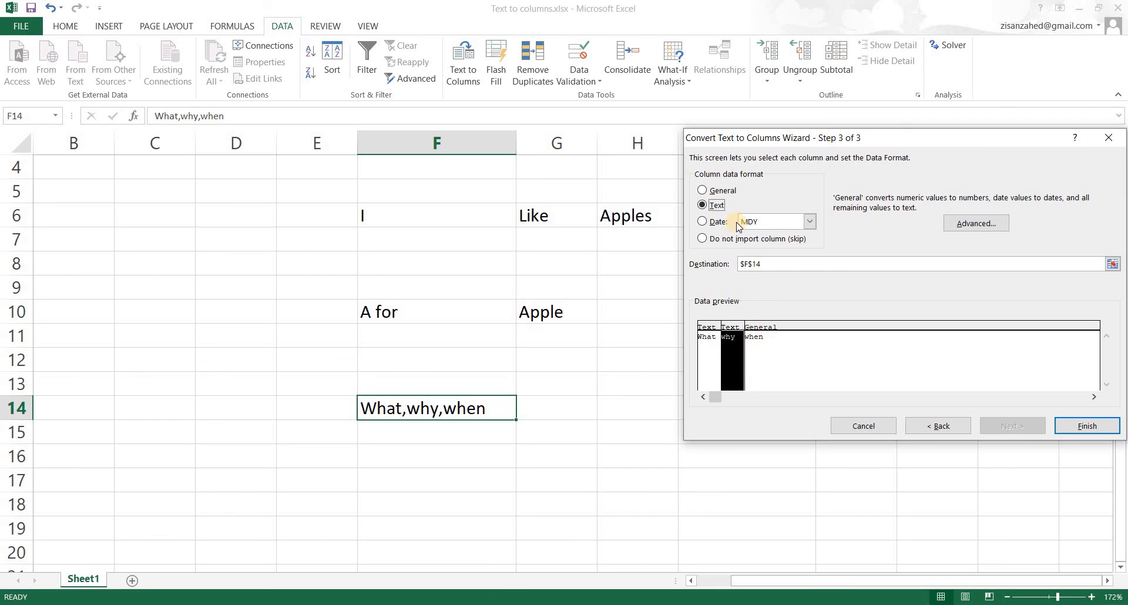
left_click(707, 206)
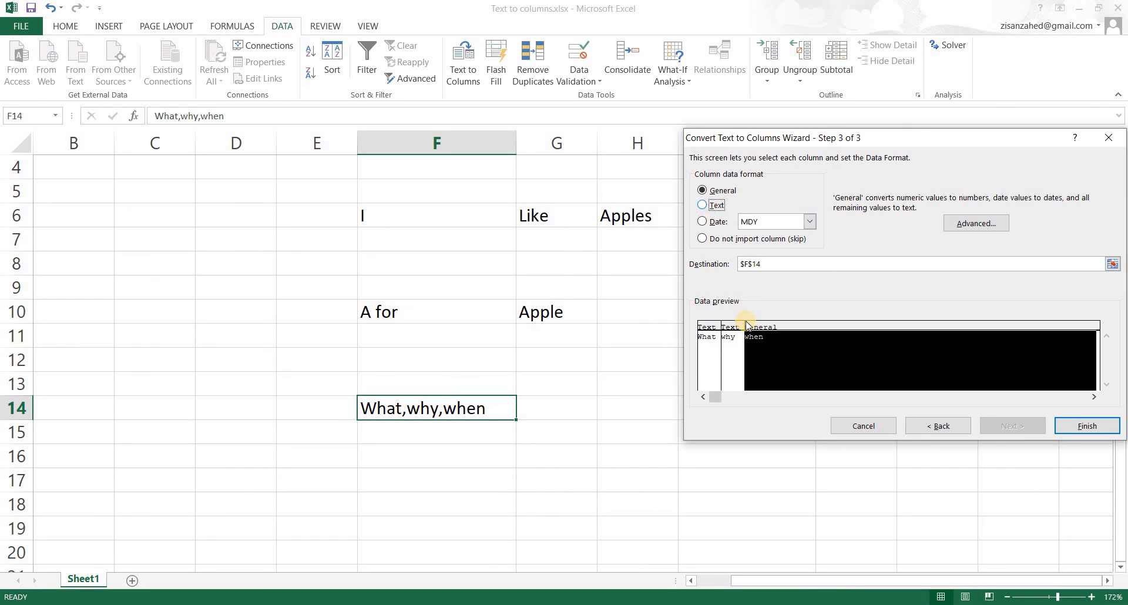
left_click(972, 226)
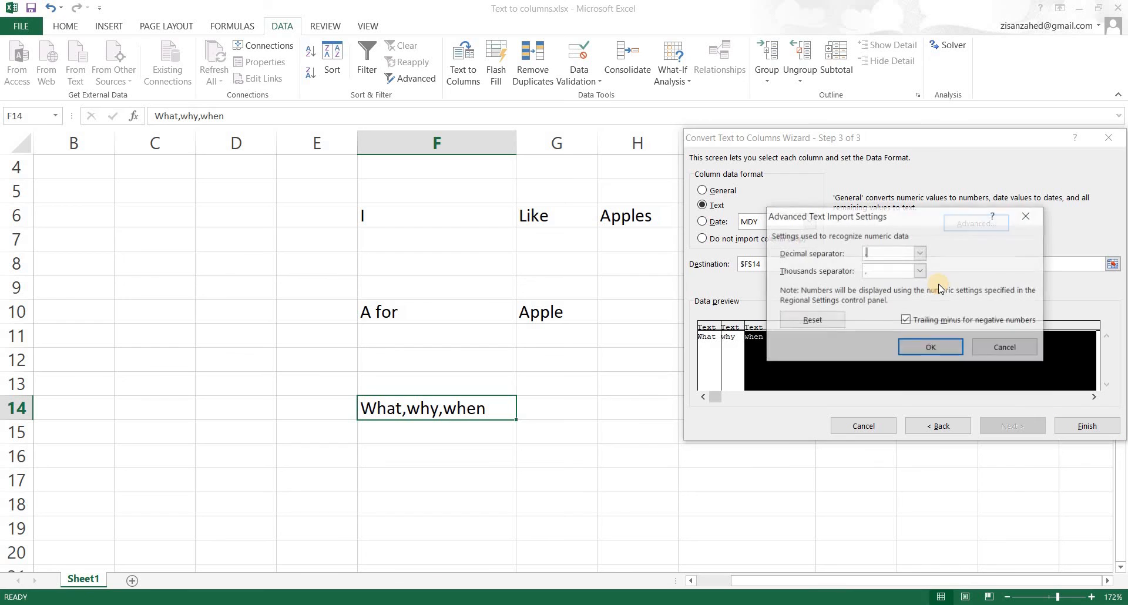
left_click(1026, 217)
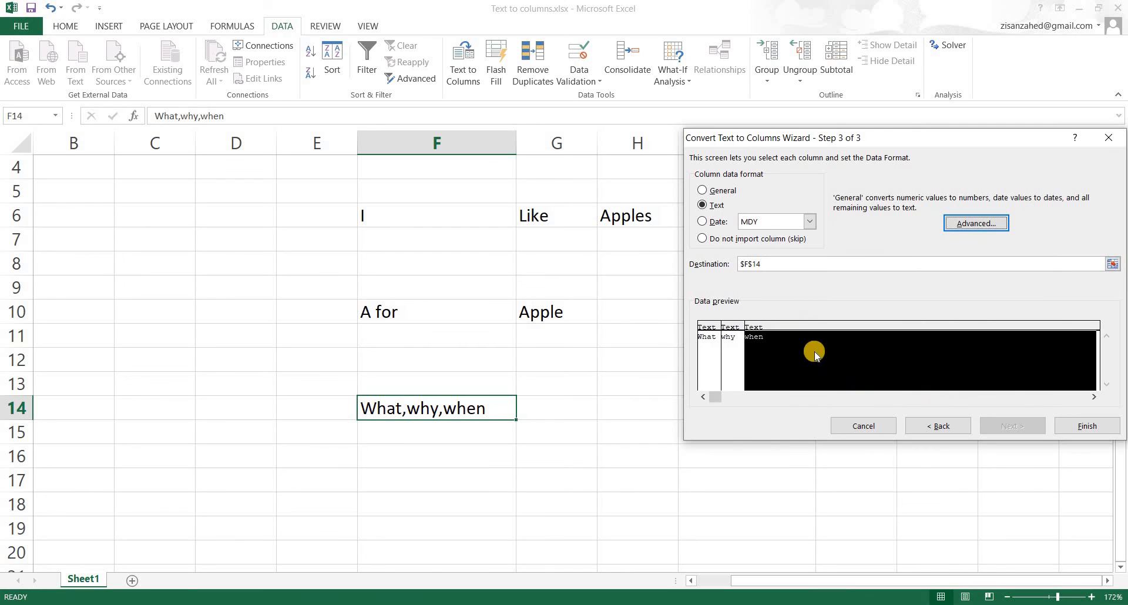
left_click(1079, 432)
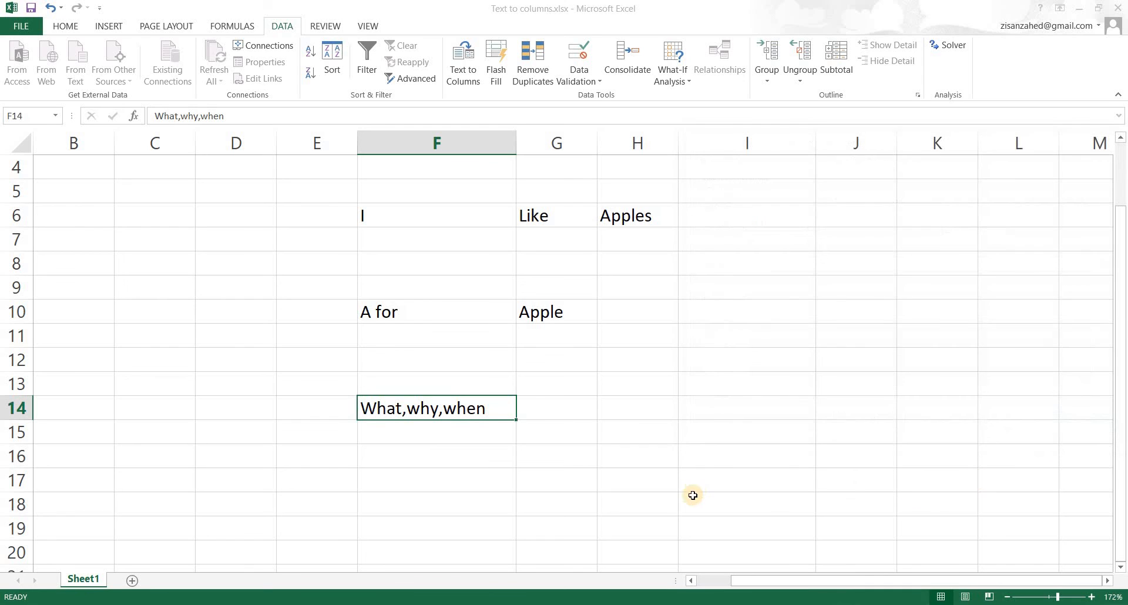
left_click(474, 485)
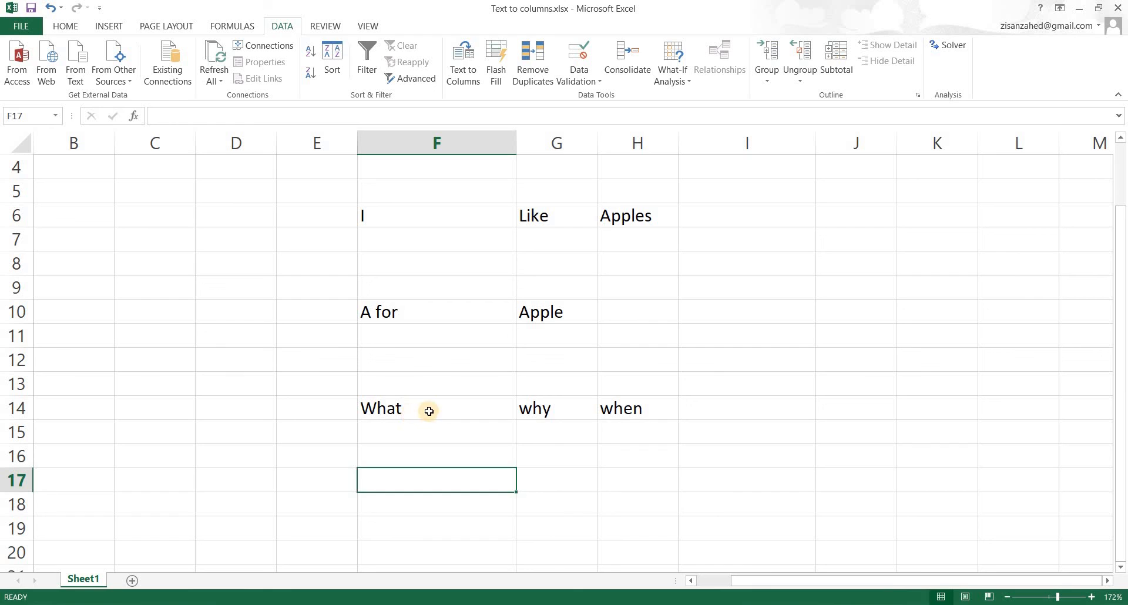
key("Up")
key("Up")
key("Up")
key("Right")
key("Right")
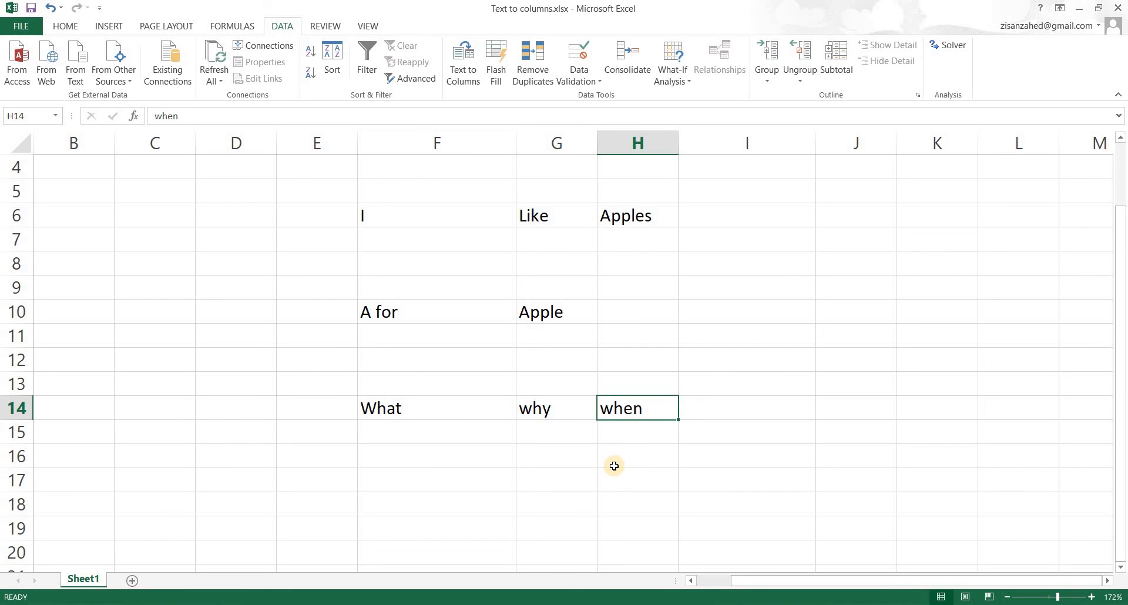
left_click(295, 413)
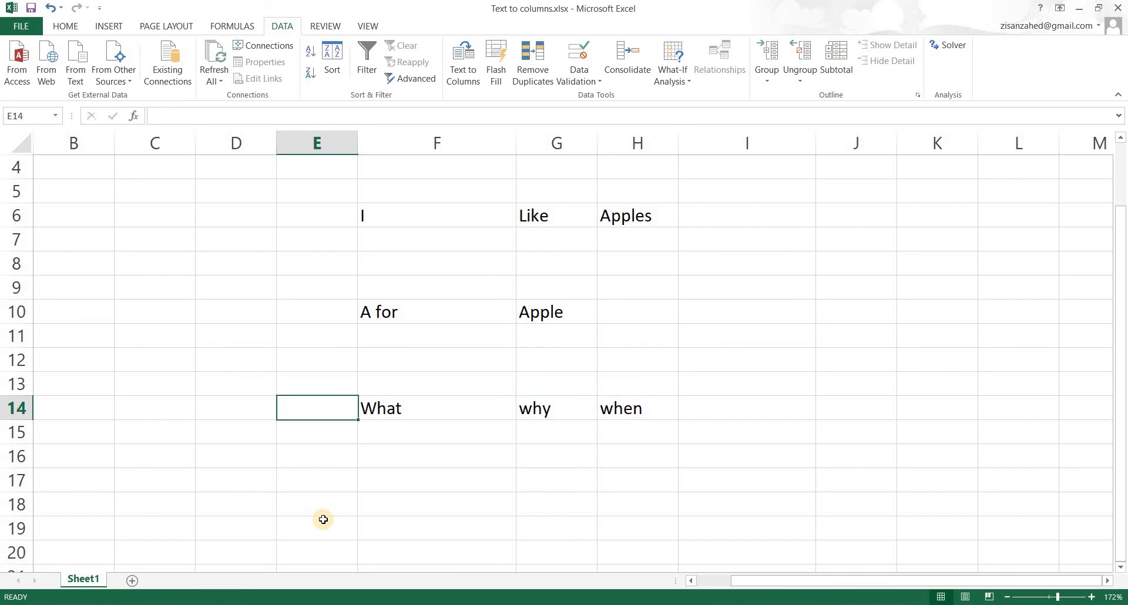